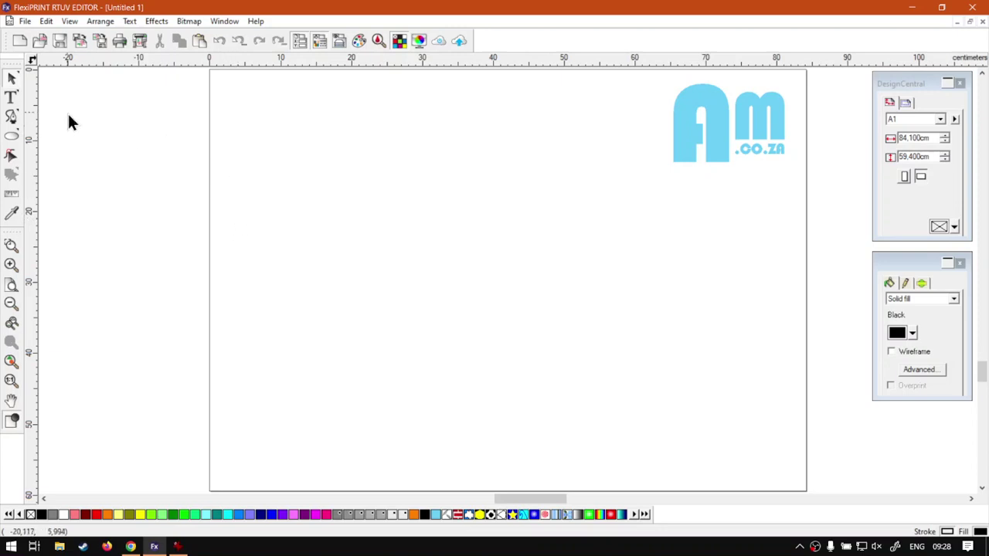
# - Type 'am.co.za' as a text line near the page centre and select it with the Pick tool
pyautogui.click(10, 99)
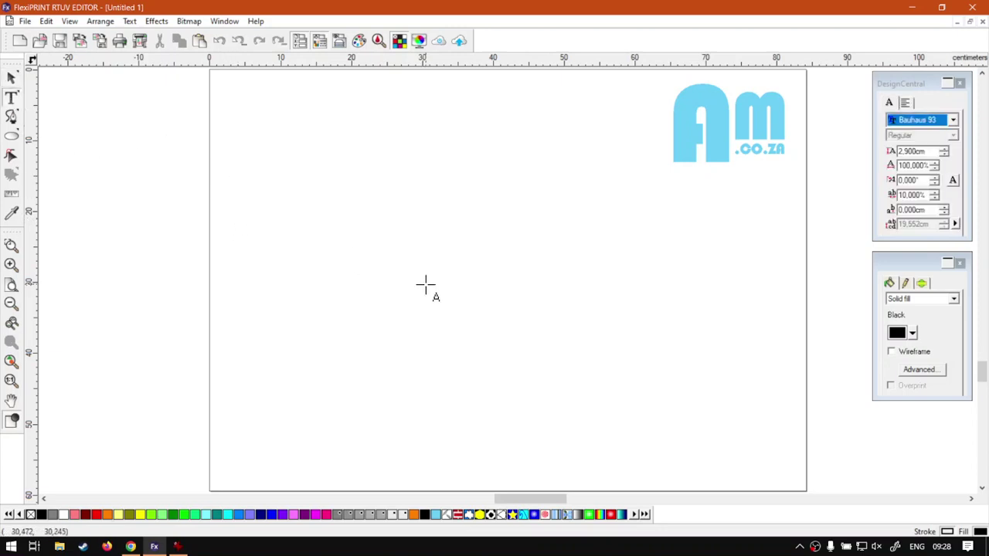
pyautogui.click(391, 299)
pyautogui.write('am.')
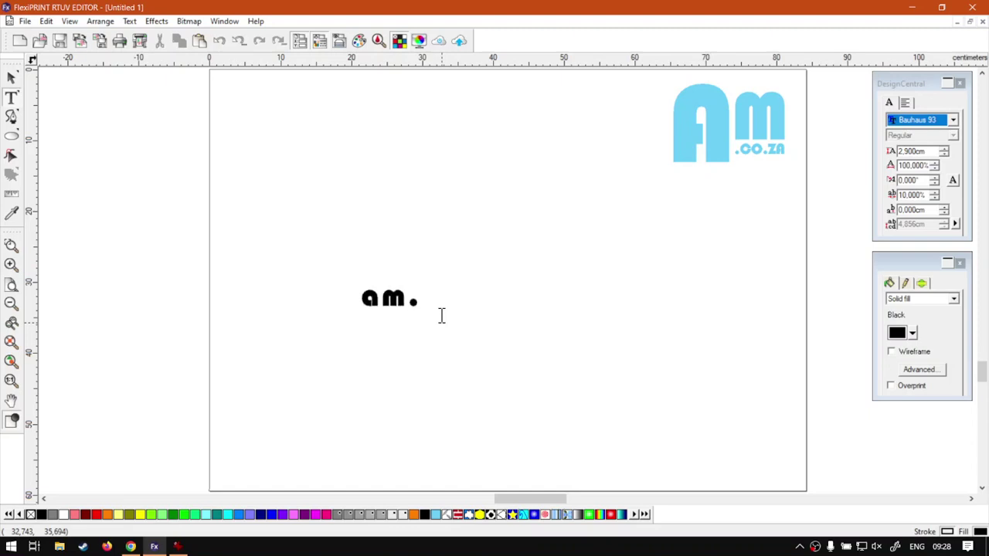
pyautogui.write('co.za')
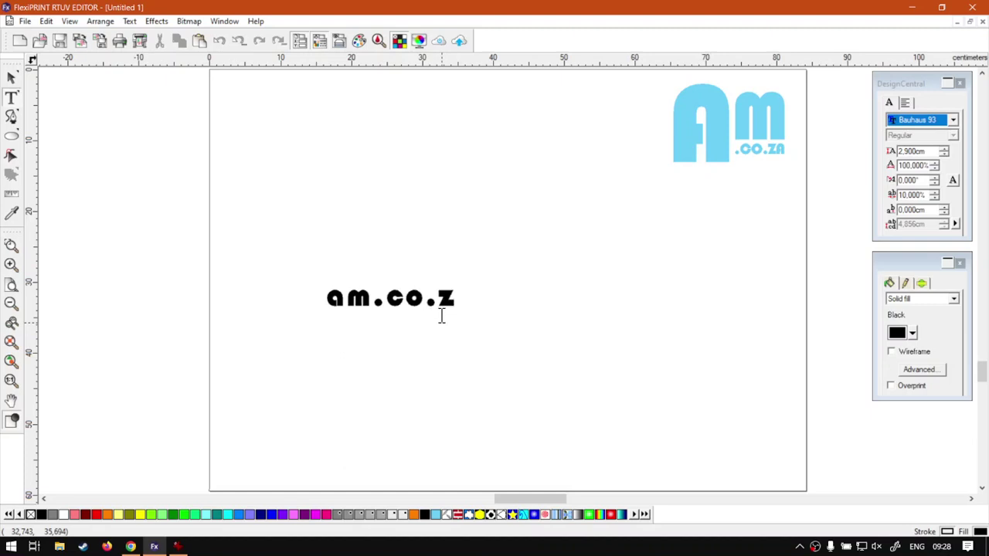
pyautogui.click(8, 80)
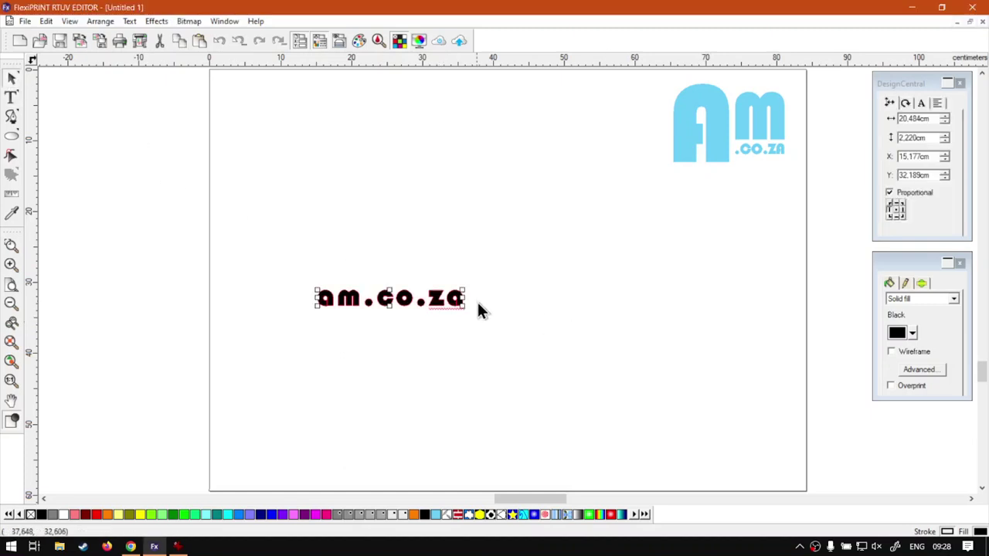
pyautogui.scroll(1, 374, 320)
pyautogui.scroll(1, 373, 321)
pyautogui.scroll(3, 340, 309)
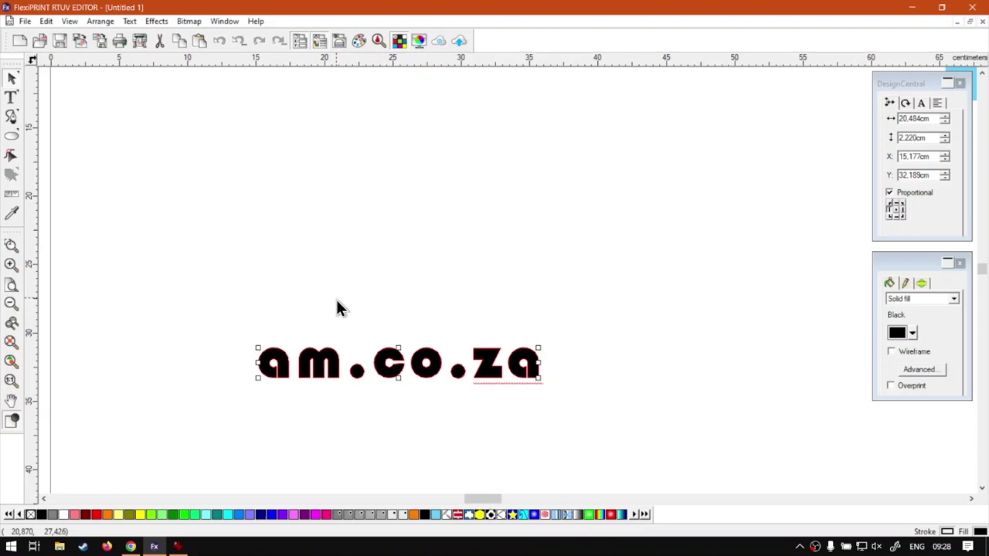
# - Convert the selected am.co.za text into a Barcode 128 with its label beneath
pyautogui.click(130, 21)
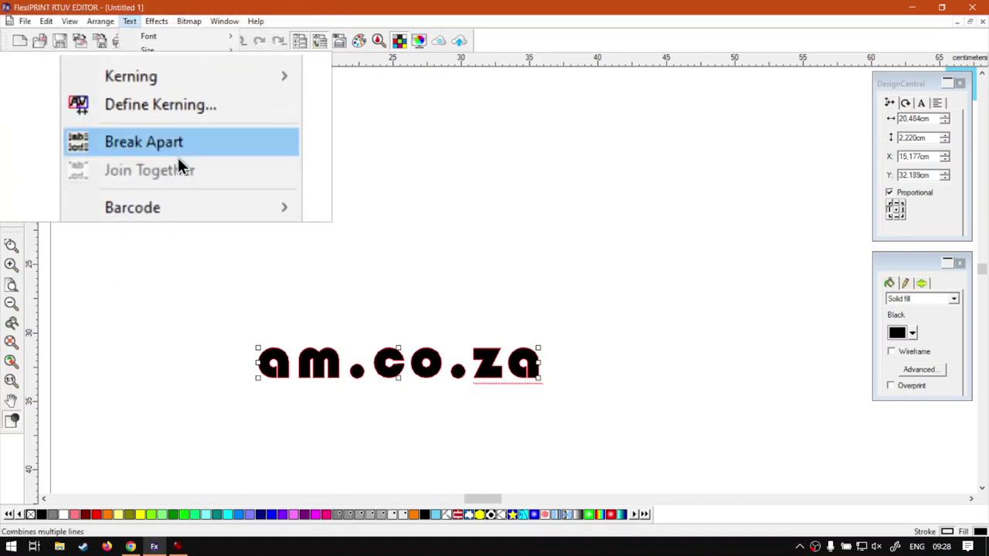
pyautogui.moveTo(178, 187)
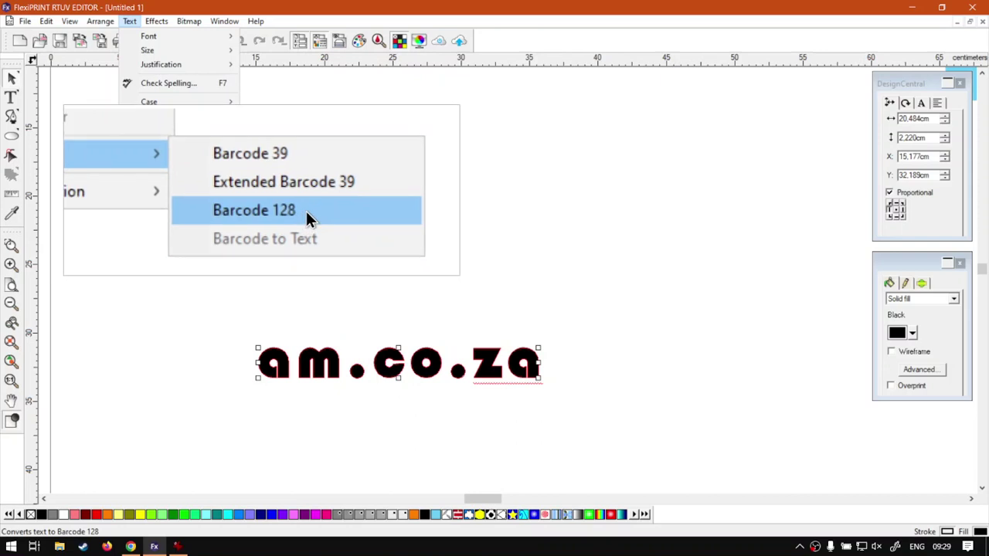
pyautogui.click(306, 213)
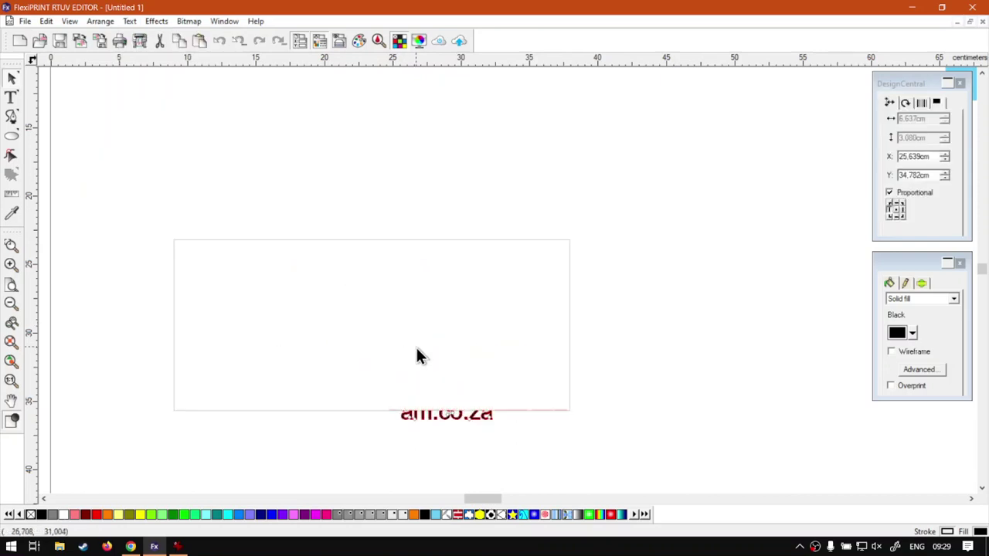
# - Zoom in on the am.co.za barcode and show its Barcode 128 settings in DesignCentral
pyautogui.scroll(5, 472, 431)
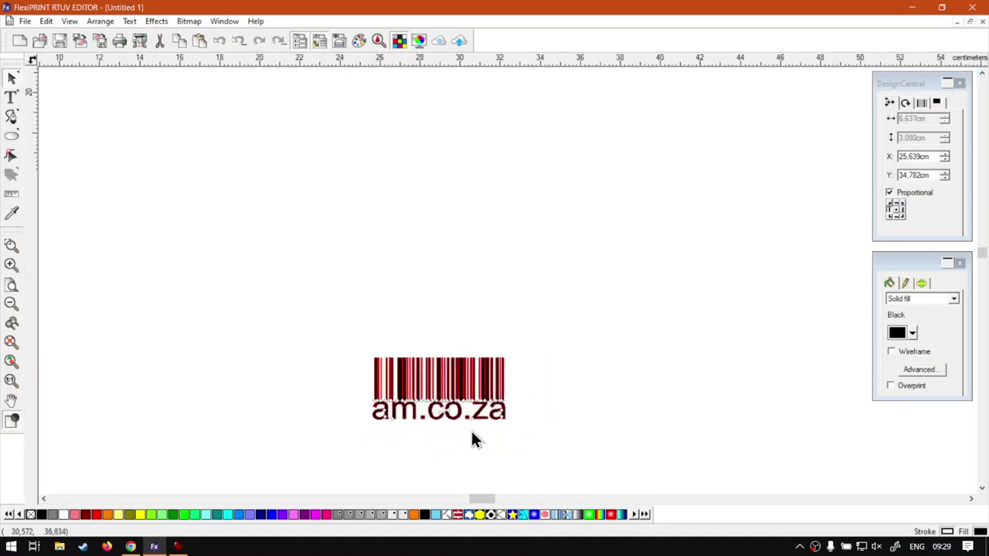
pyautogui.scroll(1, 324, 313)
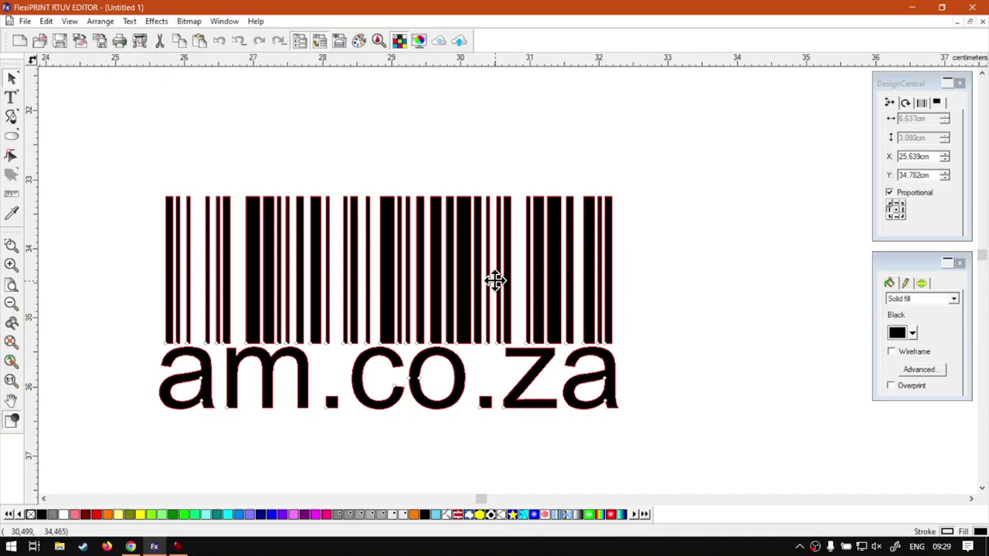
pyautogui.click(453, 245)
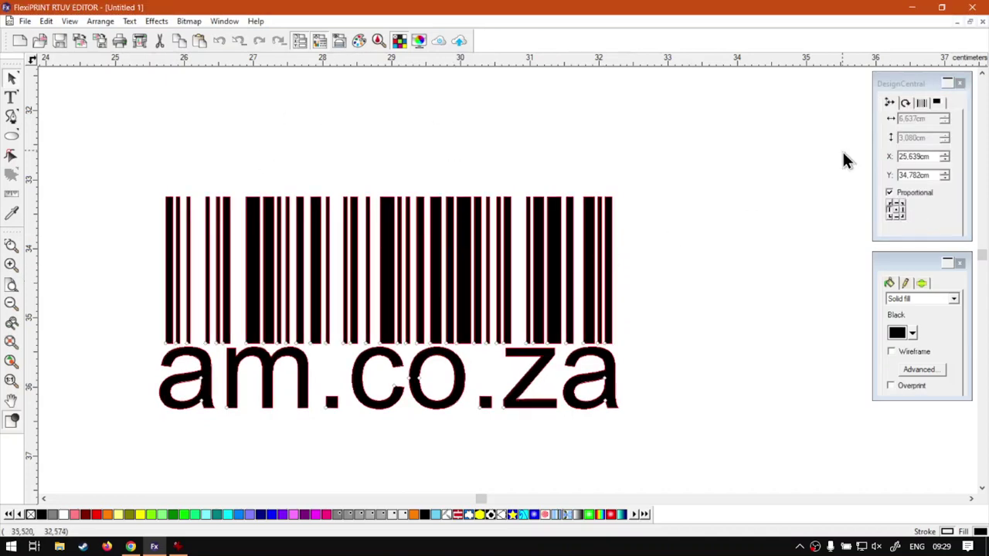
pyautogui.click(901, 91)
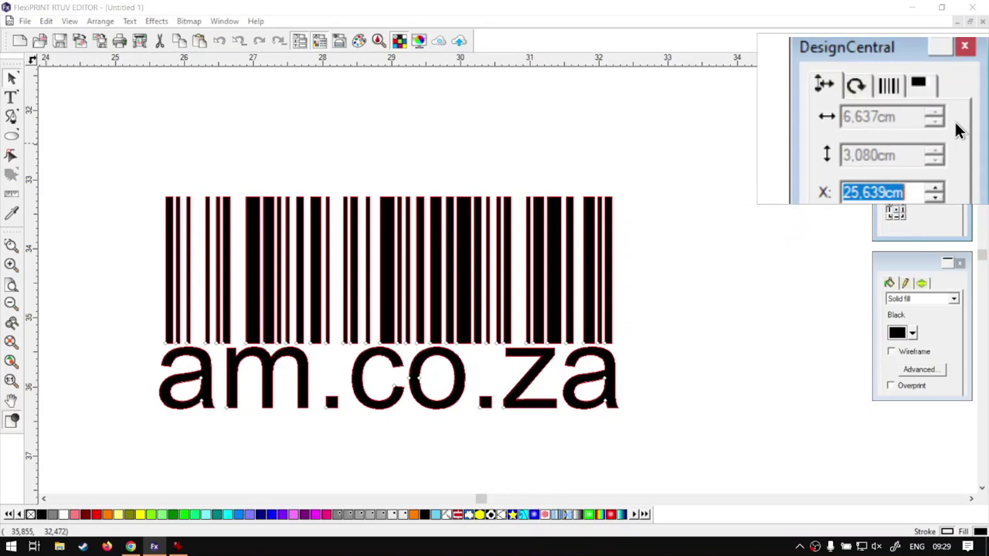
# - Try Extended Barcode 39 as the barcode type, then switch back to Barcode 128
pyautogui.click(888, 85)
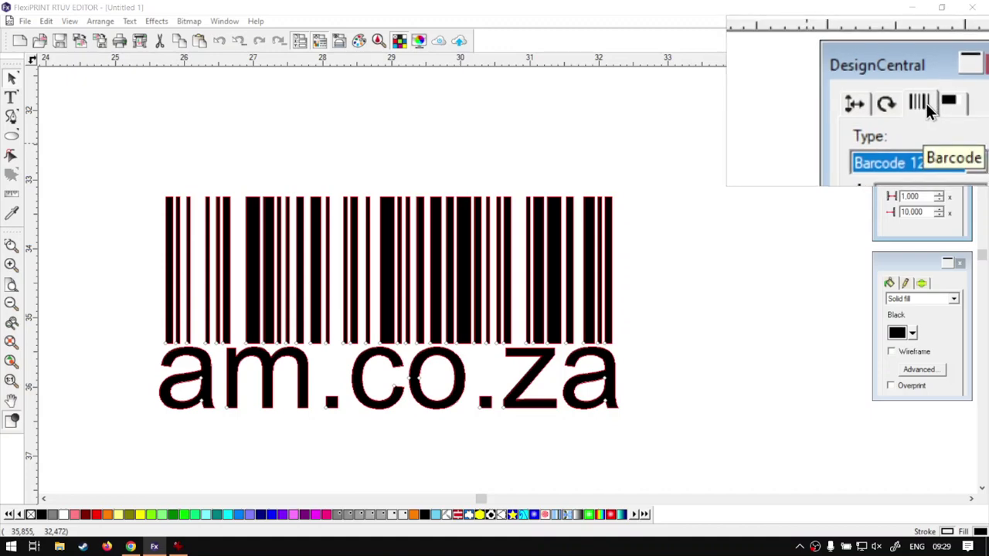
pyautogui.click(952, 138)
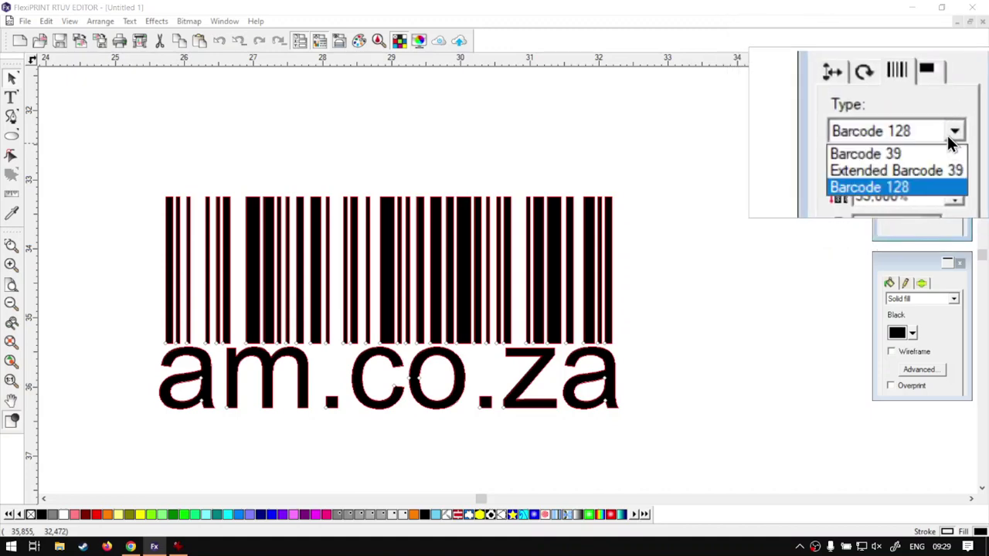
pyautogui.press('Up')
pyautogui.press('Return')
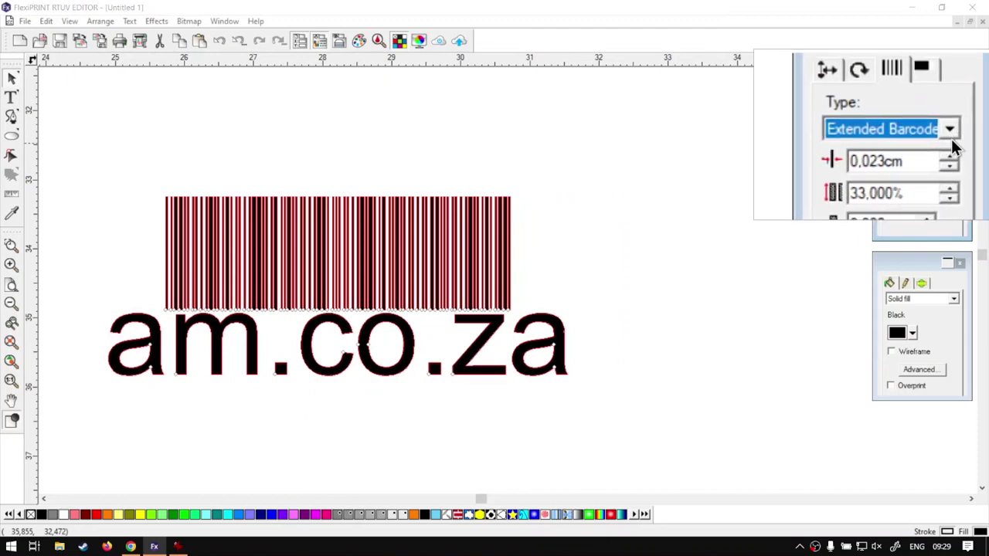
pyautogui.click(952, 139)
pyautogui.click(936, 162)
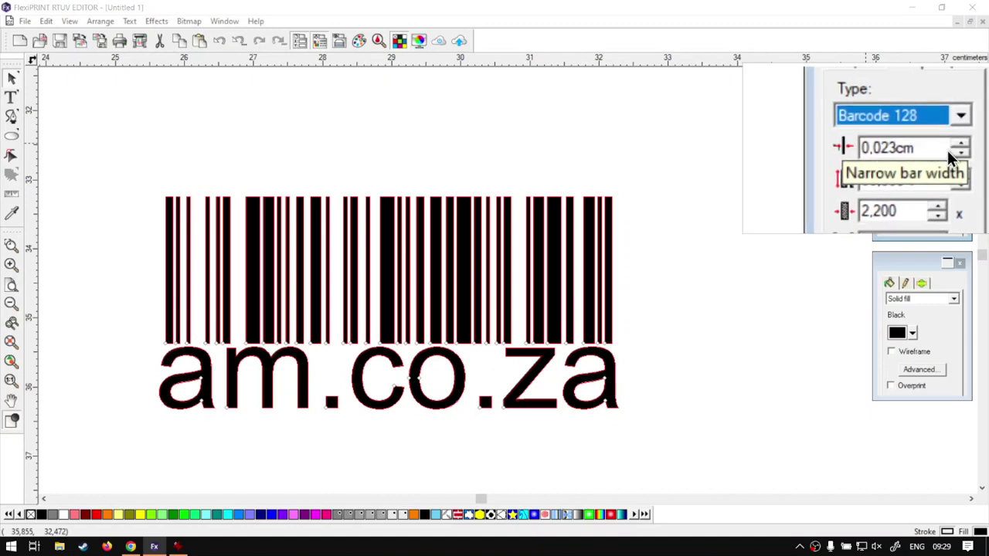
# - Set the narrow bar width to 0.019cm and the bar height to 20%
pyautogui.click(951, 150)
pyautogui.click(951, 152)
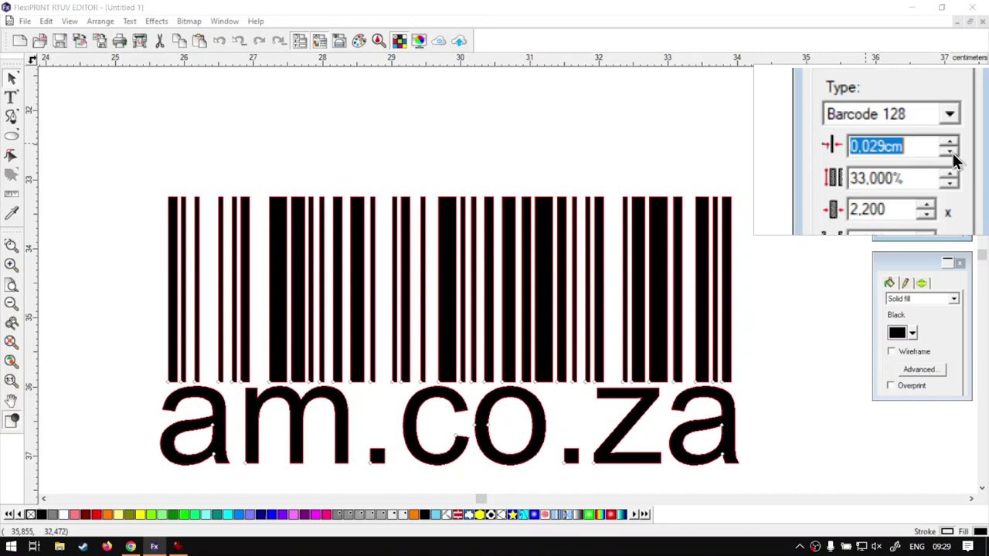
pyautogui.click(952, 156)
pyautogui.click(952, 156)
pyautogui.click(953, 157)
pyautogui.click(953, 158)
pyautogui.click(955, 158)
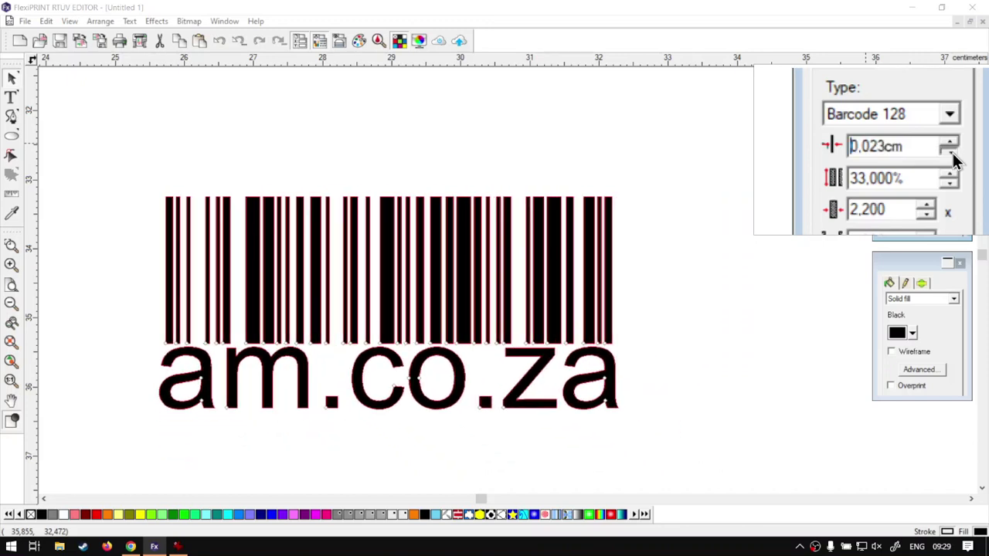
pyautogui.click(953, 158)
pyautogui.click(953, 158)
pyautogui.click(953, 159)
pyautogui.click(953, 159)
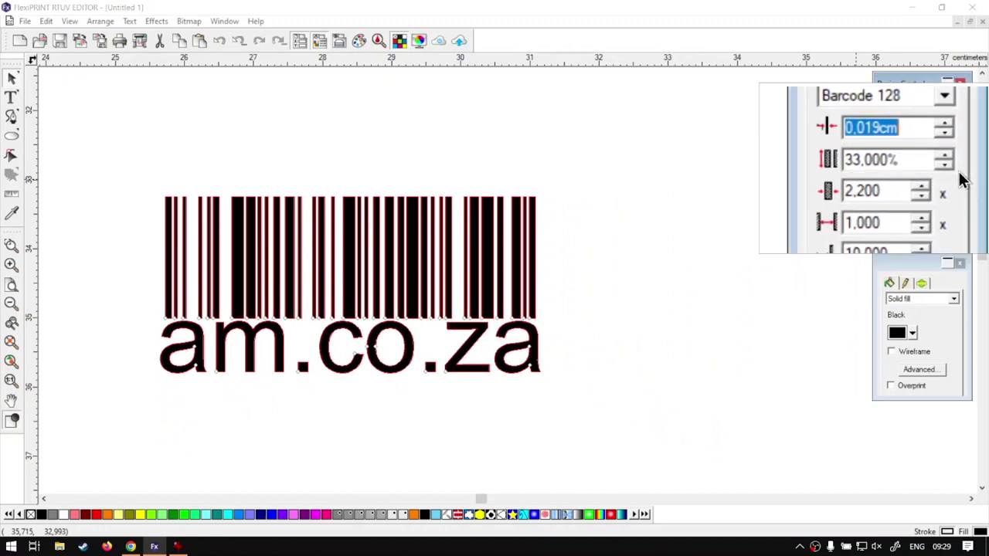
pyautogui.click(950, 167)
pyautogui.click(950, 167)
pyautogui.click(950, 168)
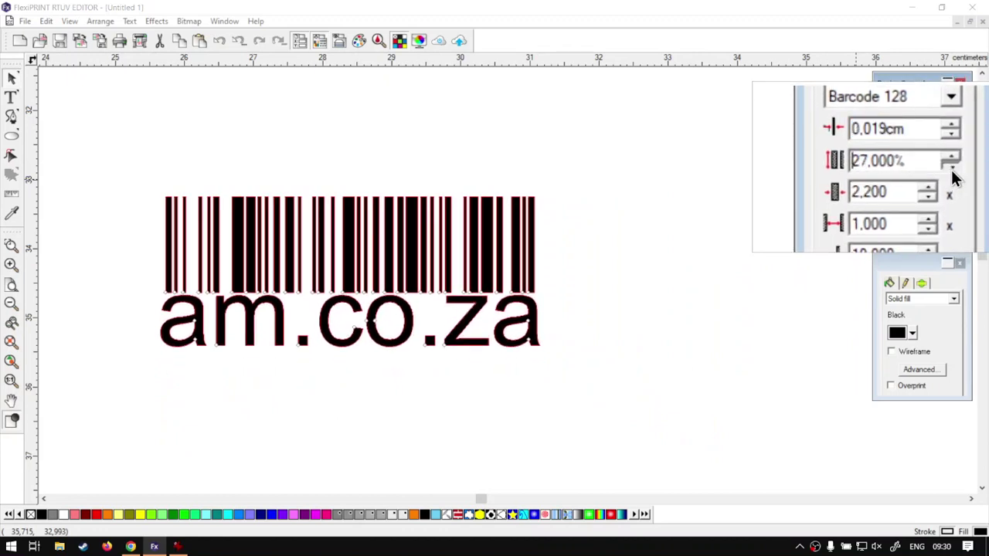
# - Set the quiet zone width to 10,200 after trying values up to 11,500
pyautogui.doubleClick(904, 168)
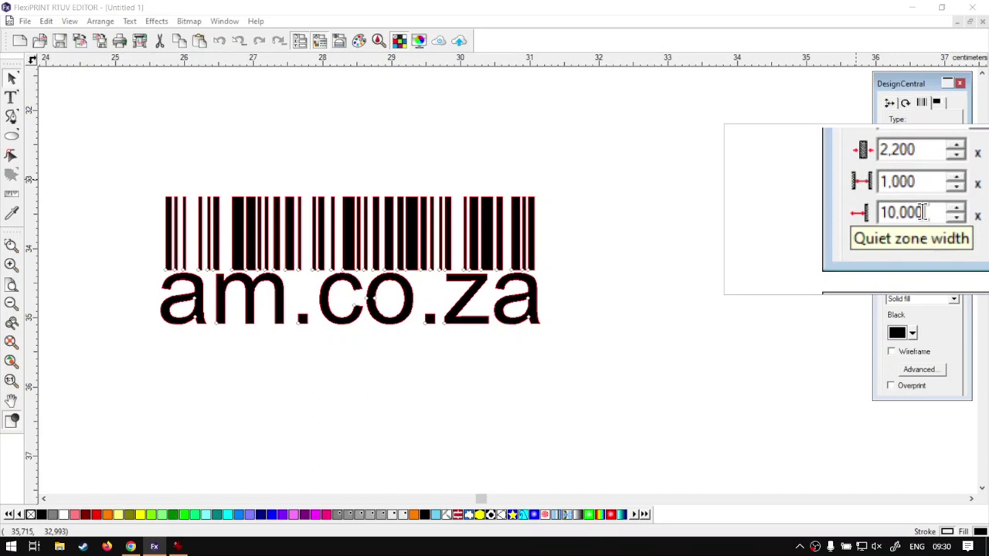
pyautogui.click(938, 210)
pyautogui.click(938, 210)
pyautogui.click(938, 210)
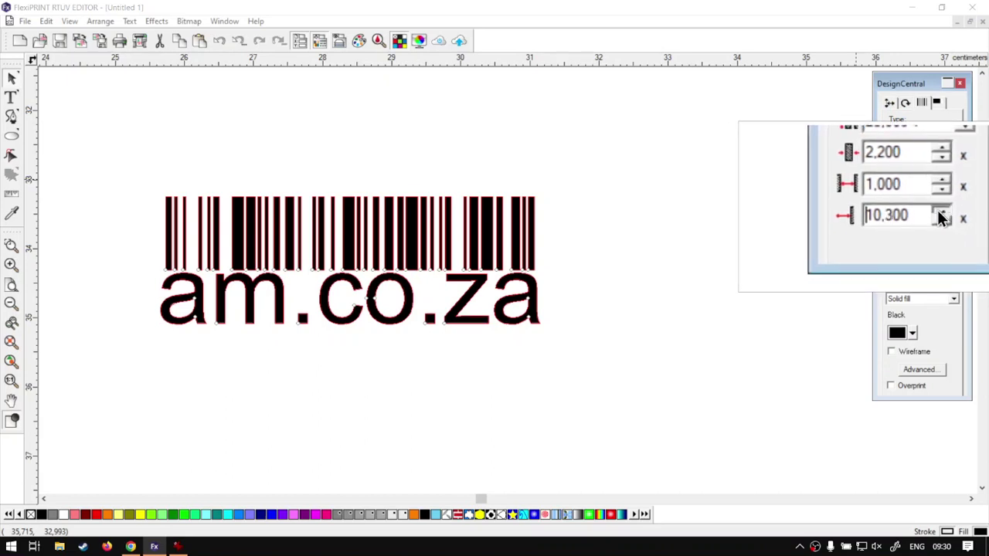
pyautogui.click(938, 210)
pyautogui.click(938, 210)
pyautogui.click(938, 210)
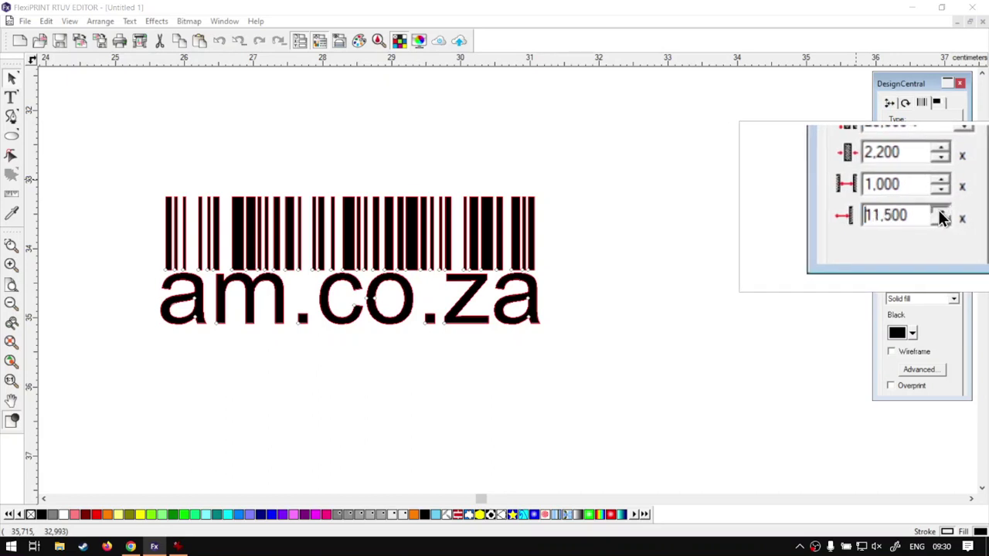
pyautogui.click(939, 218)
pyautogui.click(939, 217)
pyautogui.click(938, 218)
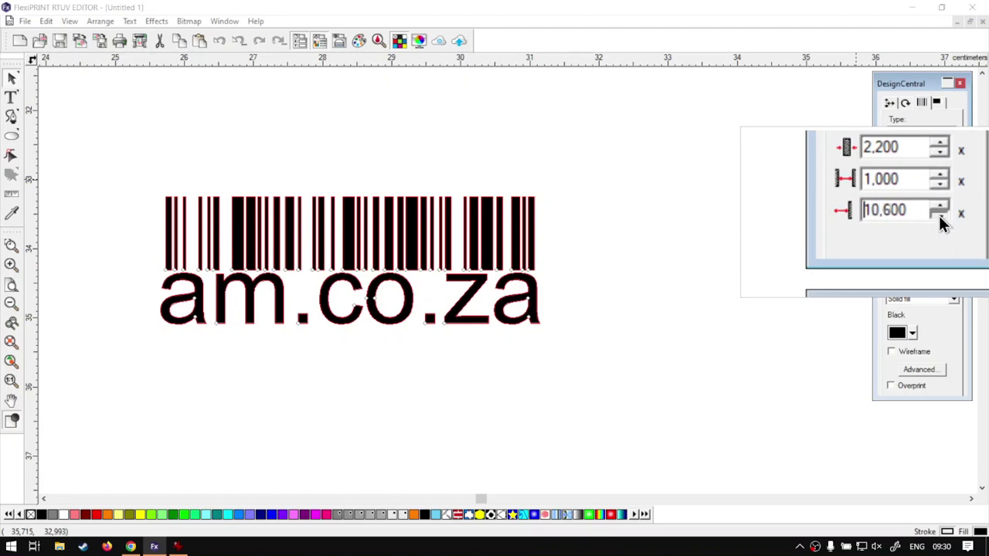
pyautogui.click(938, 218)
pyautogui.click(939, 217)
pyautogui.click(939, 218)
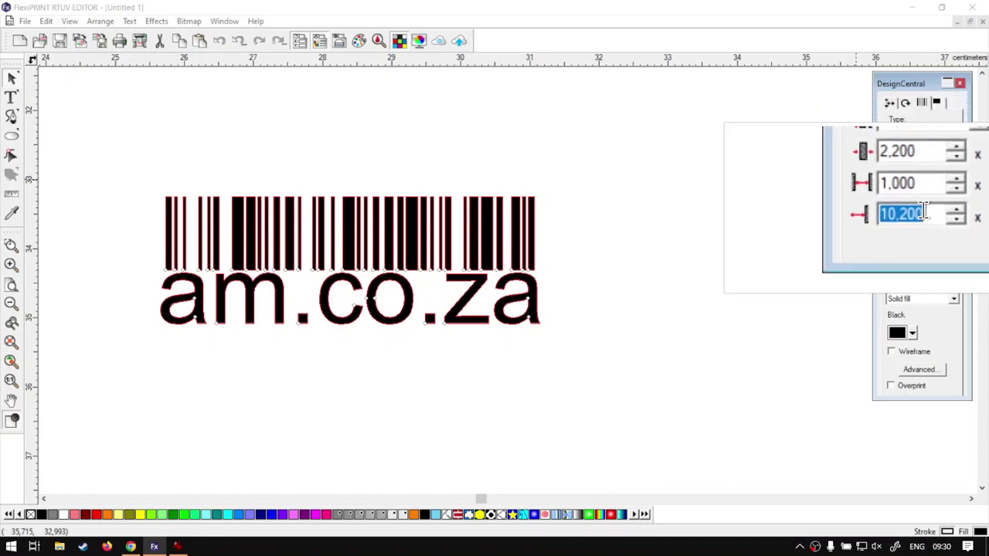
# - In the barcode's title settings, keep the am.co.za caption shown and turn asterisks off
pyautogui.click(941, 104)
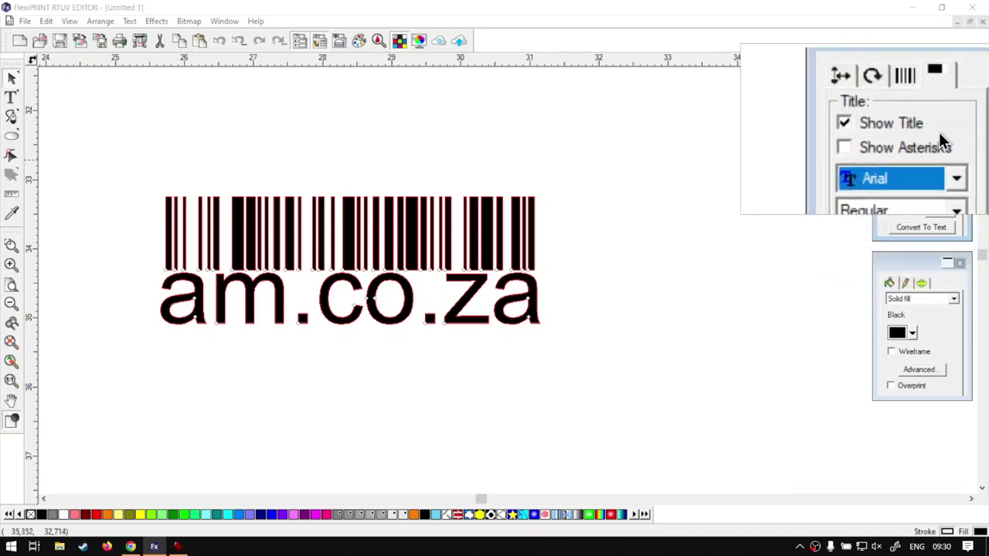
pyautogui.click(908, 129)
pyautogui.click(908, 128)
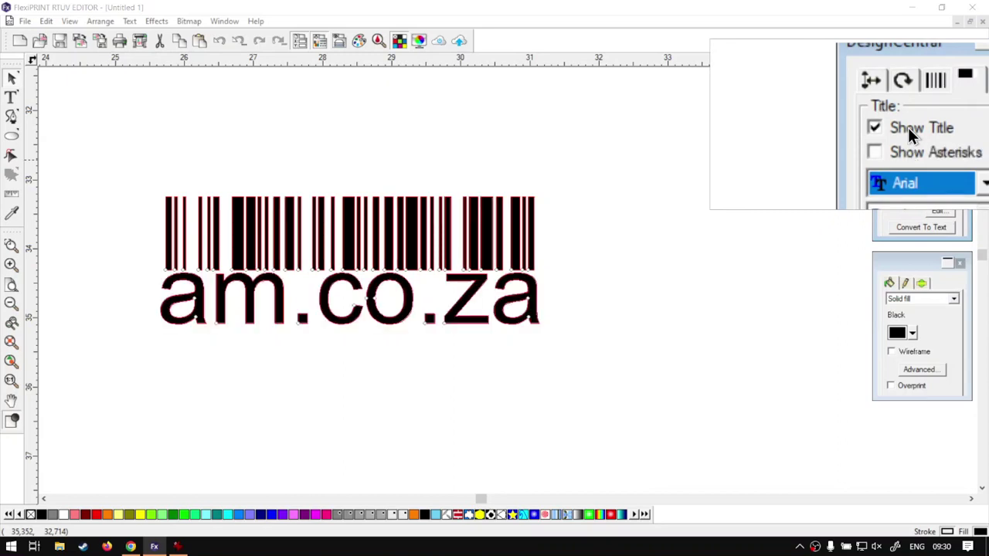
pyautogui.click(936, 143)
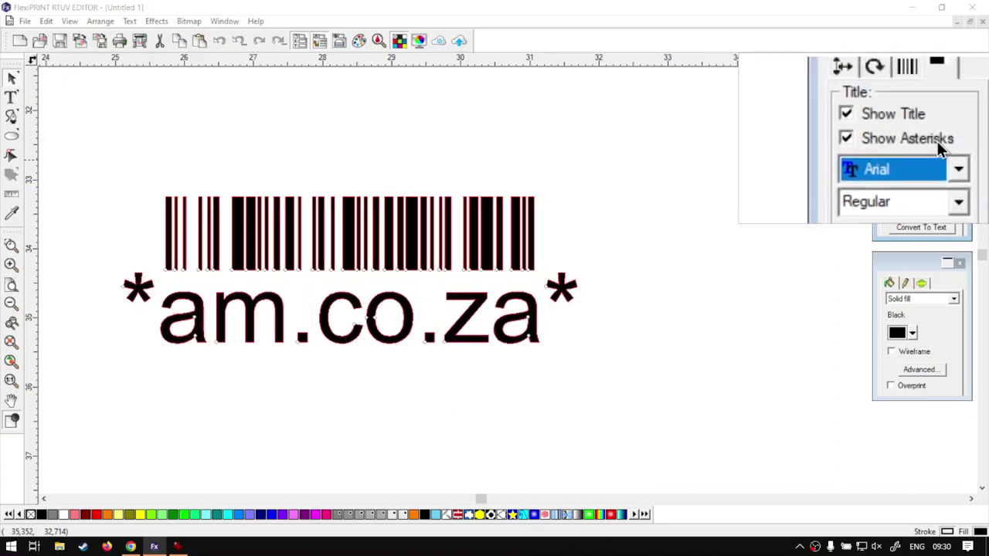
pyautogui.click(937, 141)
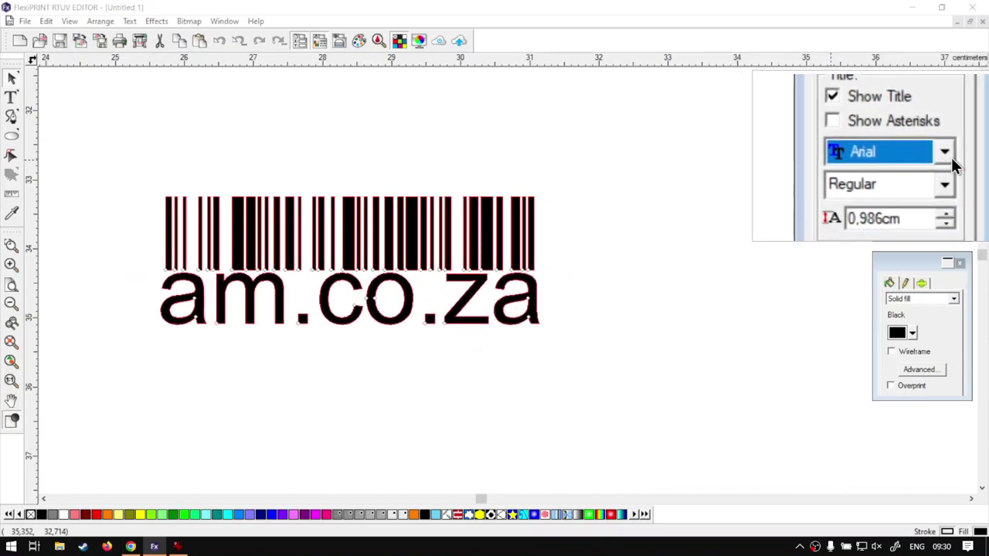
# - Keep the title Arial Regular and return its size to 0.986cm after trying up to 1.186cm
pyautogui.click(949, 157)
pyautogui.click(950, 158)
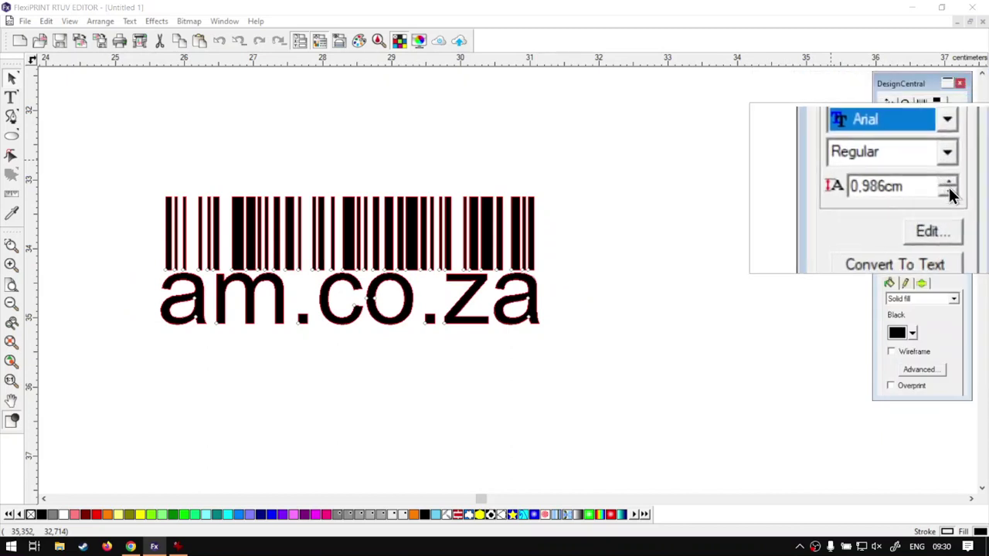
pyautogui.click(953, 166)
pyautogui.click(955, 162)
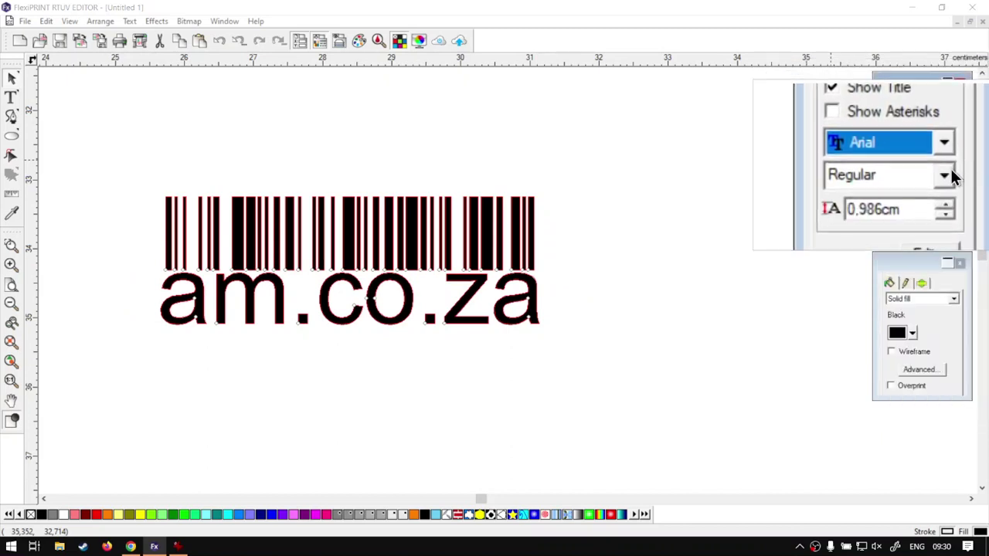
pyautogui.click(950, 172)
pyautogui.click(950, 171)
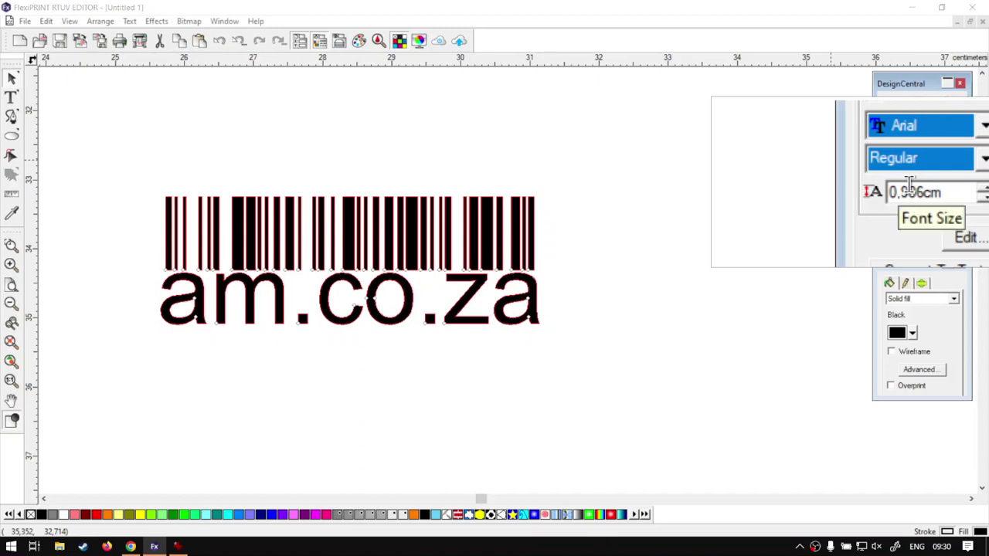
pyautogui.click(949, 189)
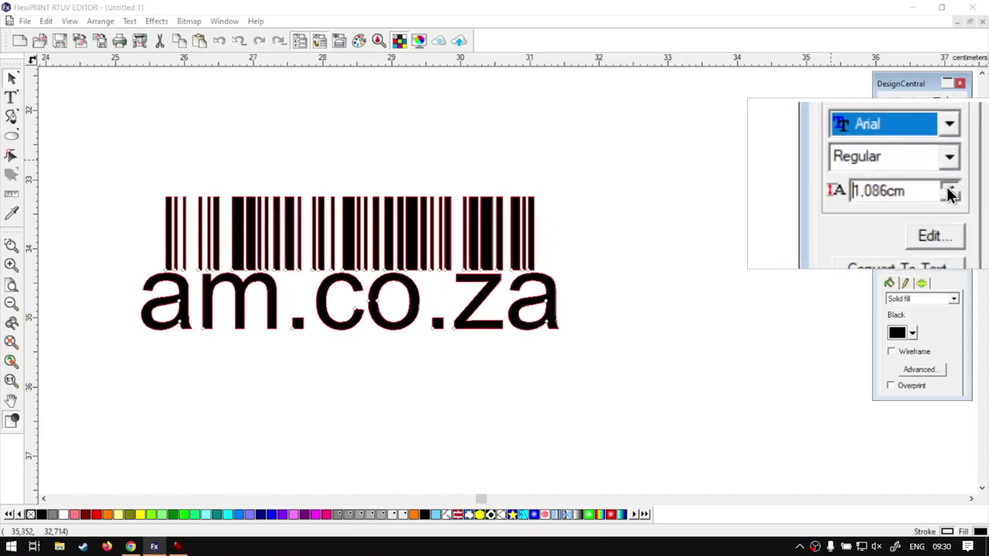
pyautogui.click(949, 188)
pyautogui.click(949, 187)
pyautogui.click(949, 196)
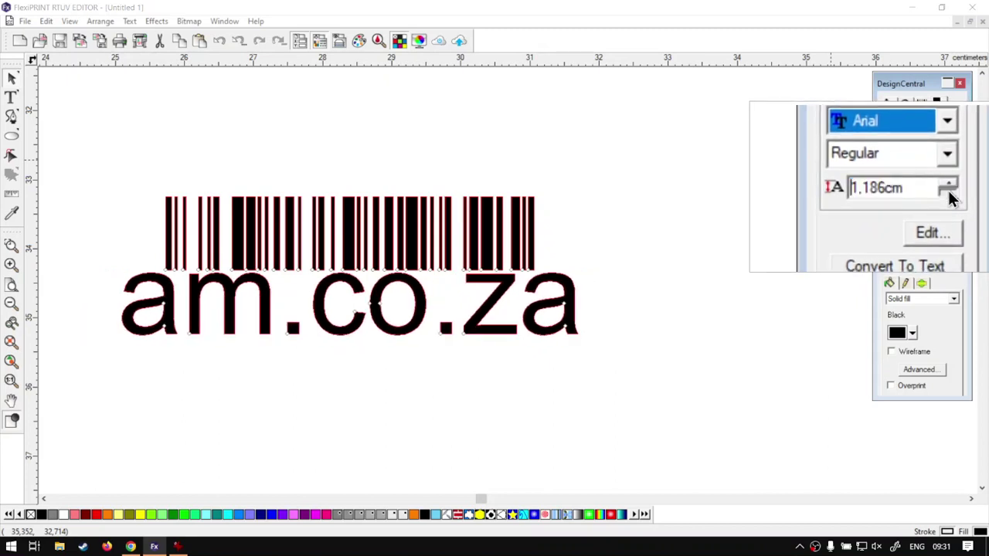
pyautogui.click(950, 194)
pyautogui.click(949, 194)
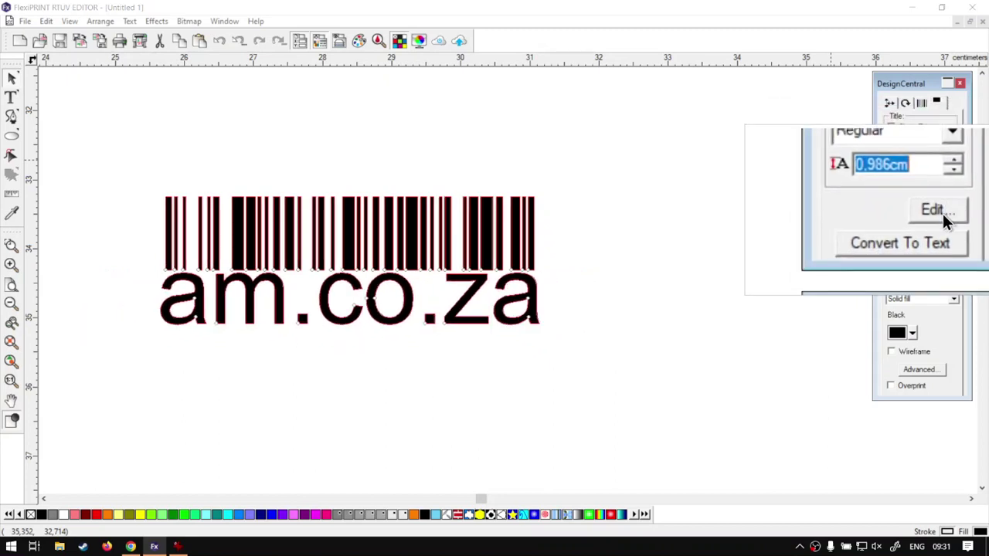
pyautogui.click(932, 215)
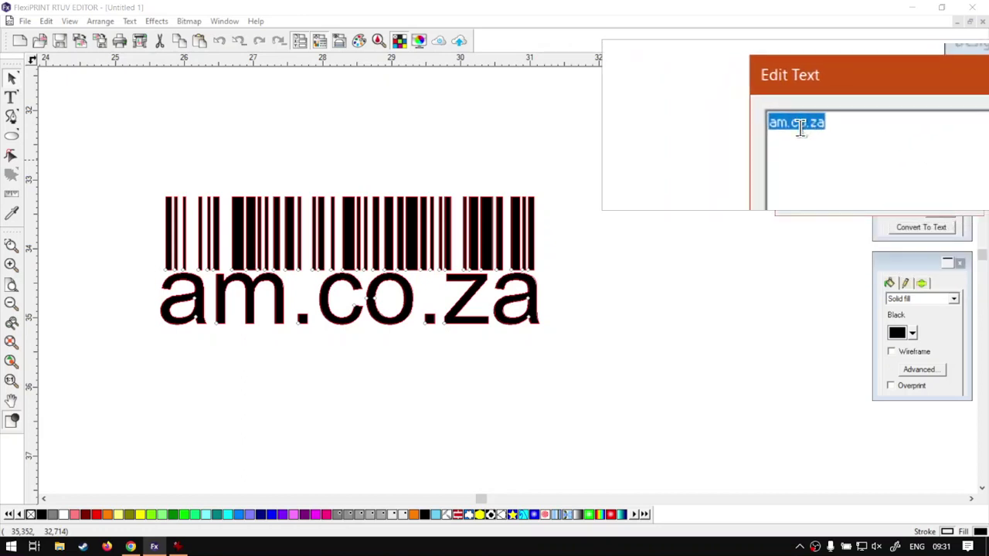
pyautogui.click(958, 202)
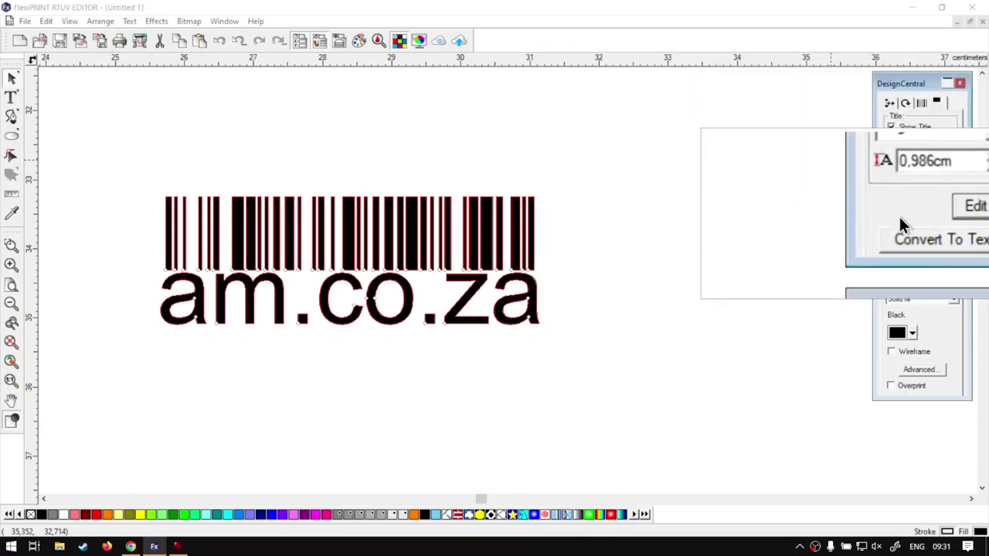
pyautogui.click(274, 133)
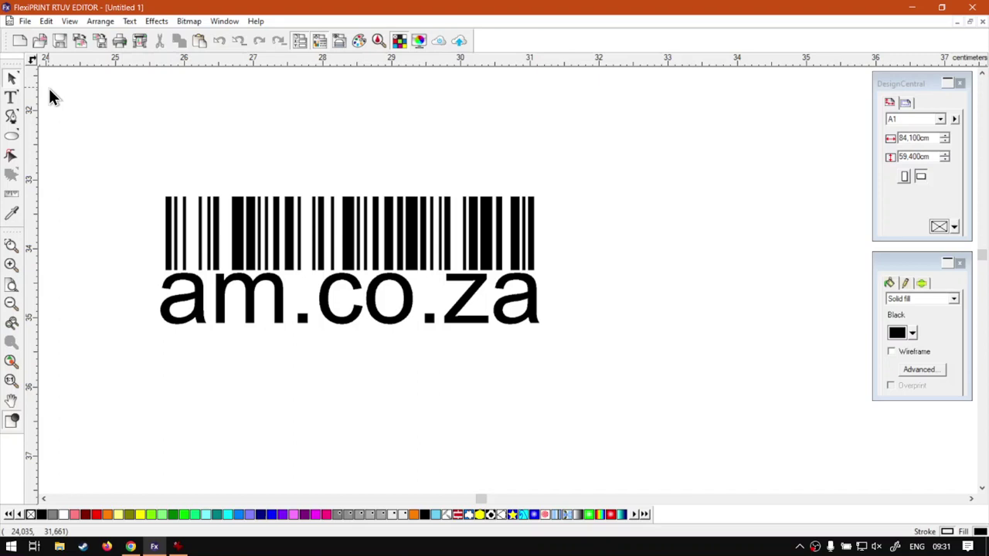
pyautogui.click(11, 97)
pyautogui.moveTo(245, 309); pyautogui.dragTo(393, 331)
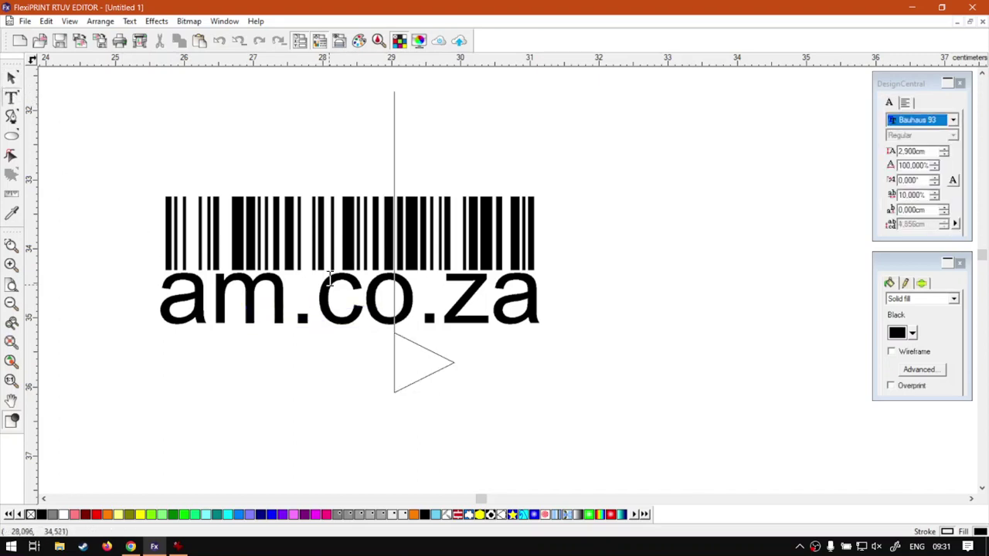
pyautogui.click(474, 325)
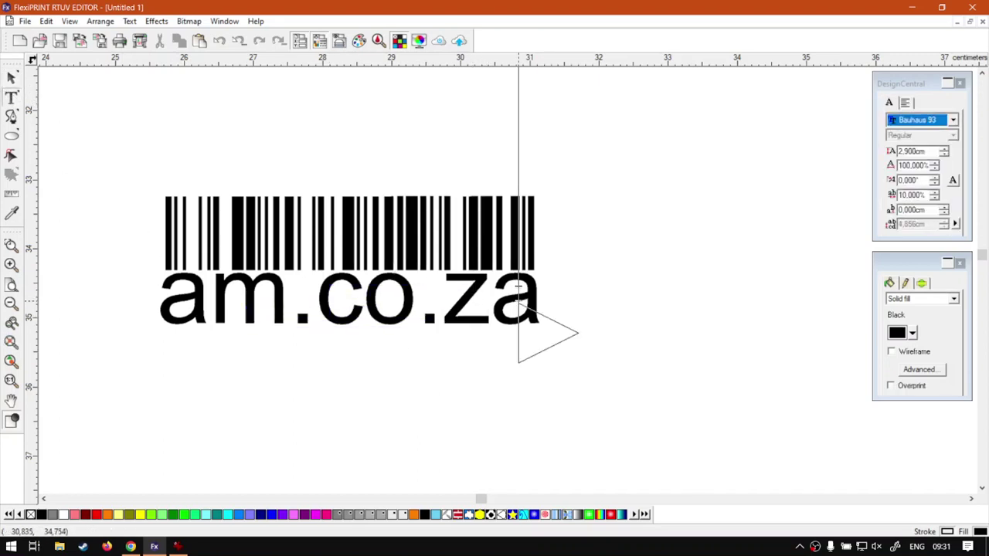
pyautogui.click(10, 78)
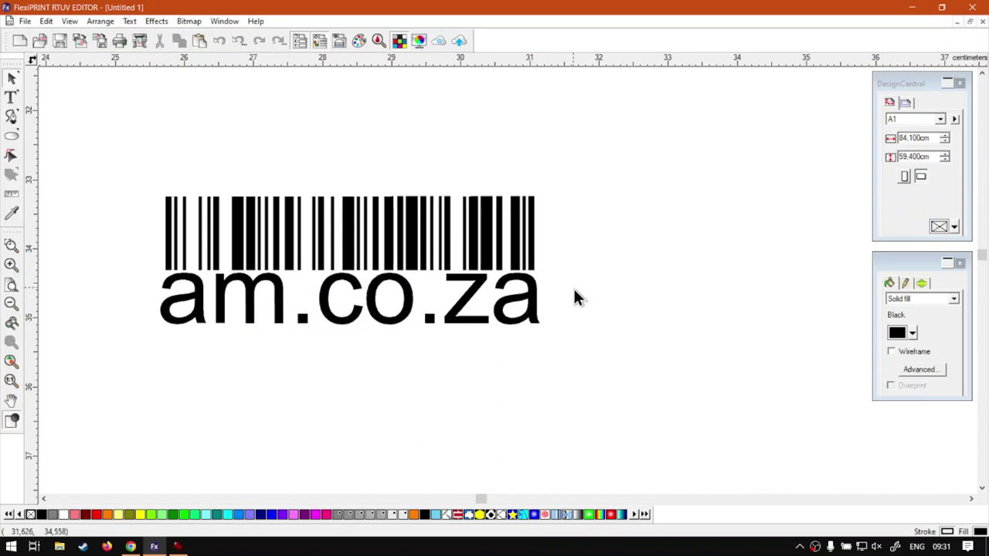
pyautogui.click(531, 287)
pyautogui.click(935, 101)
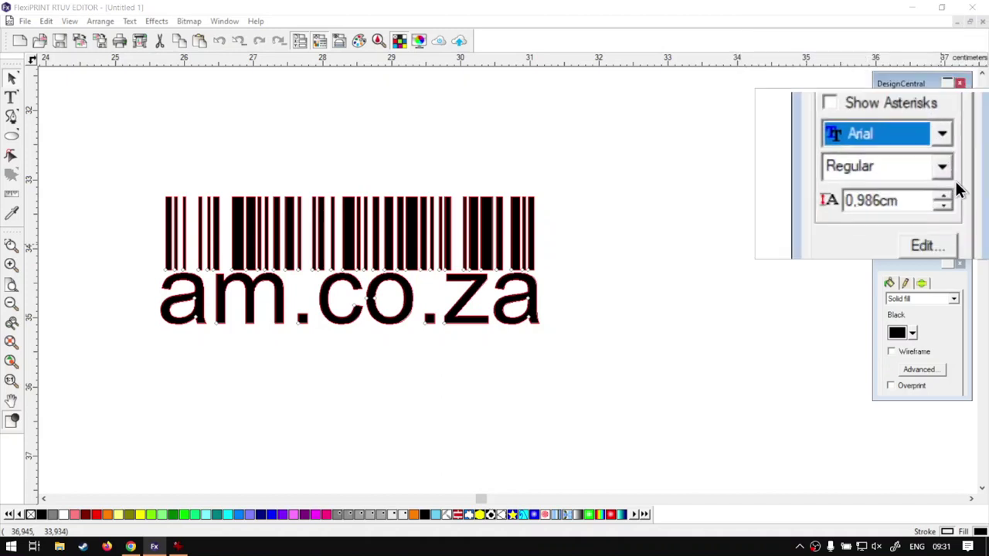
pyautogui.click(948, 216)
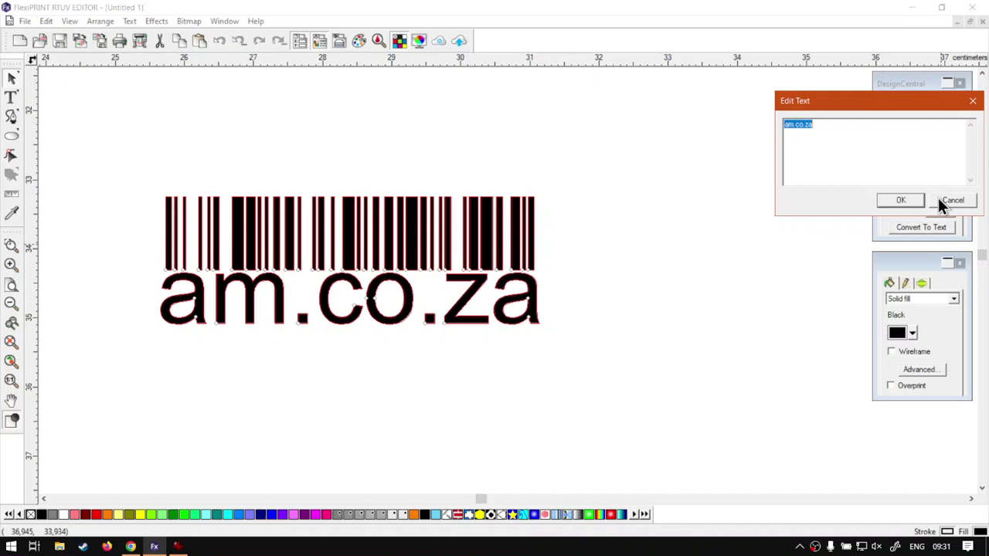
pyautogui.click(940, 199)
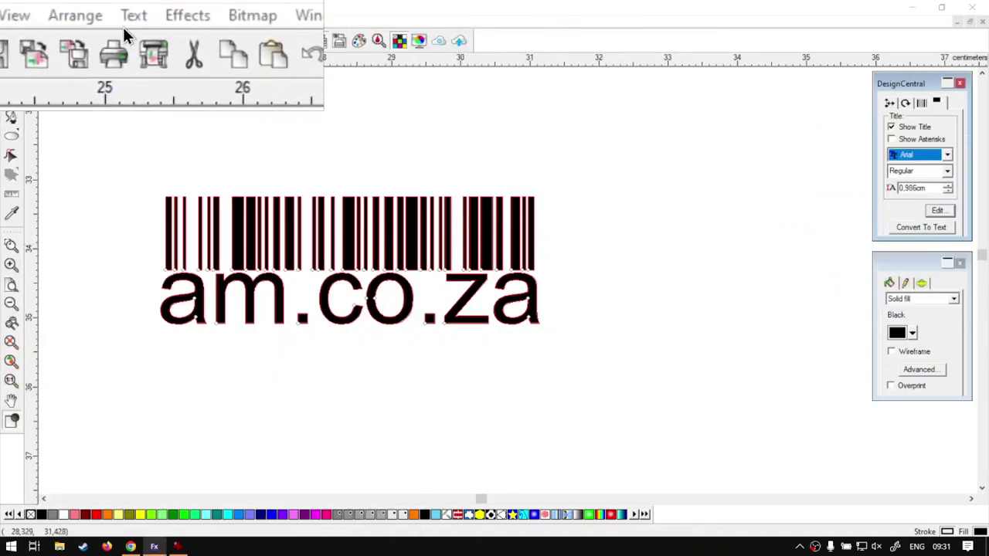
# - Convert the barcode back to plain am.co.za text using Barcode to Text, then deselect it
pyautogui.click(129, 21)
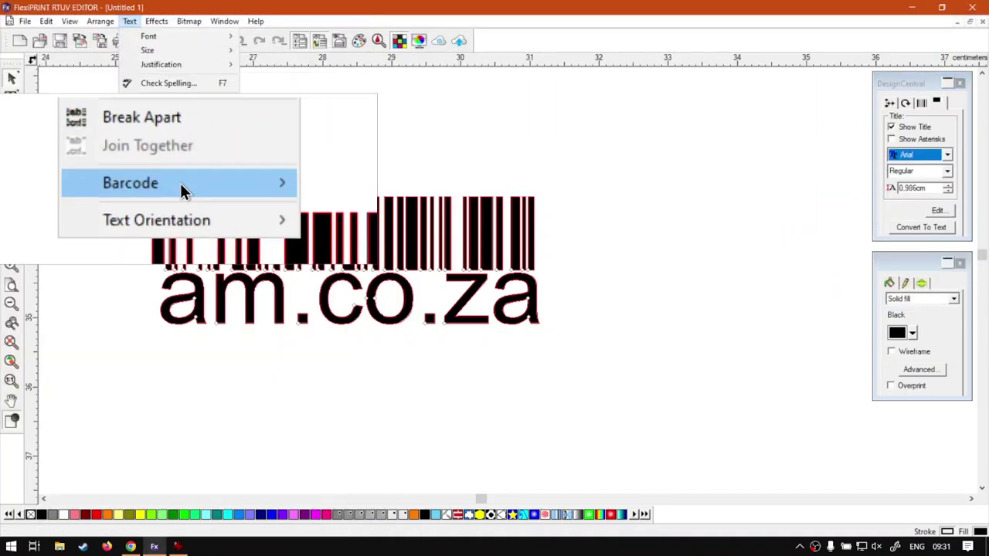
pyautogui.moveTo(190, 194)
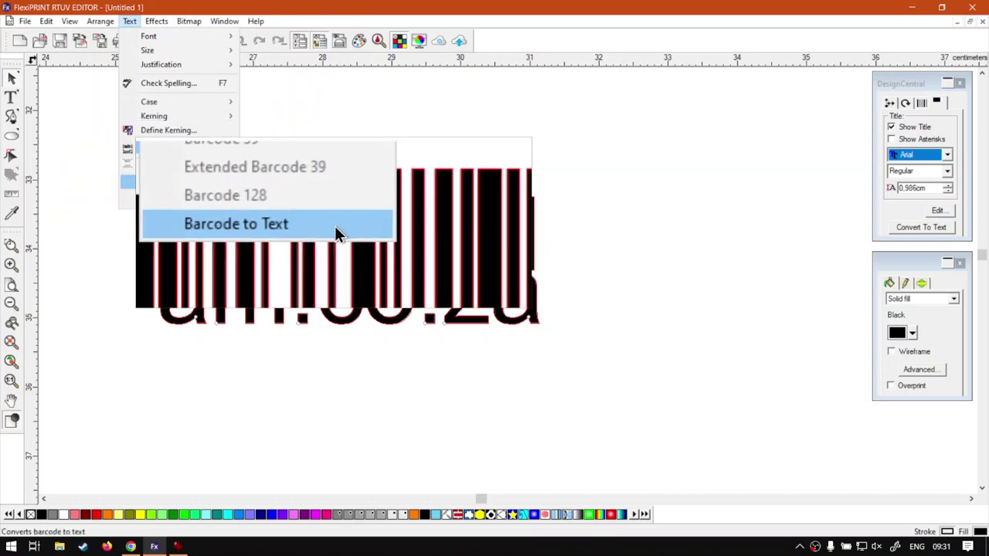
pyautogui.click(334, 225)
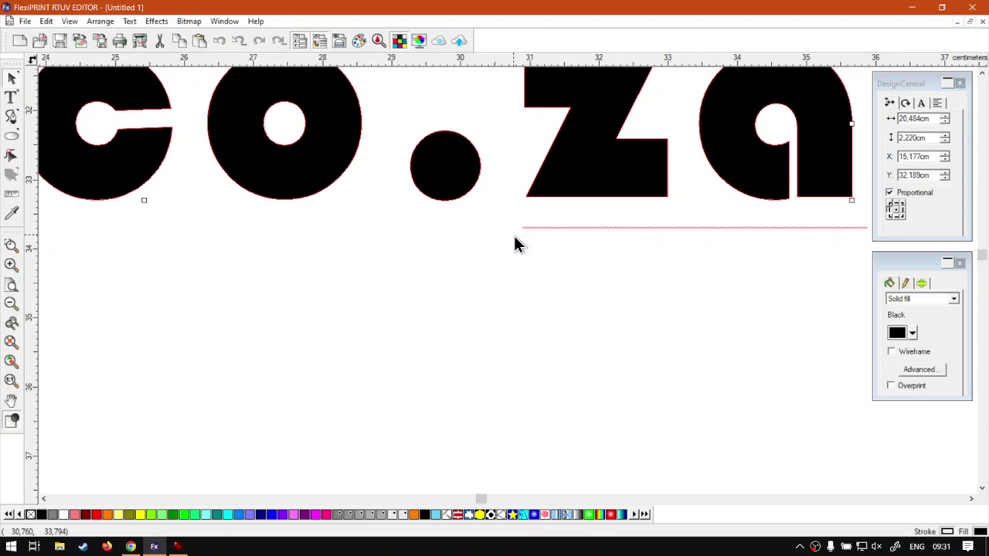
pyautogui.scroll(-5, 510, 238)
pyautogui.click(467, 231)
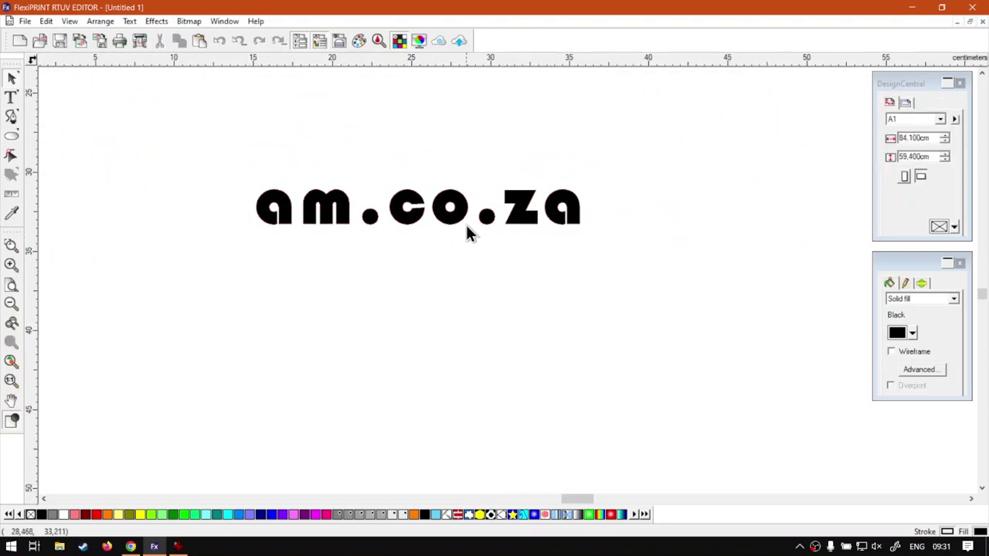
pyautogui.scroll(3, 341, 183)
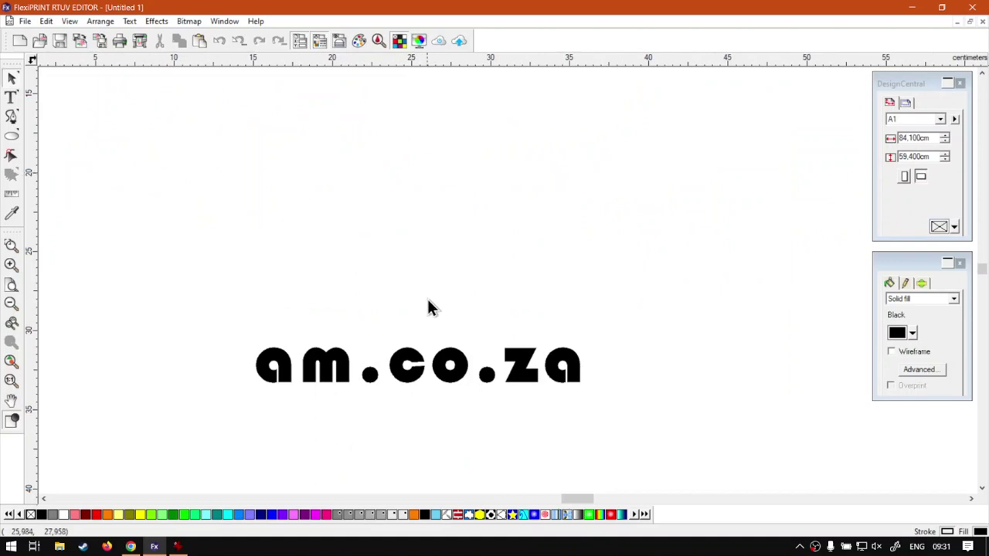
# - Switch to the softwaretraining.co.za training videos page in Chrome
pyautogui.click(131, 23)
pyautogui.click(134, 28)
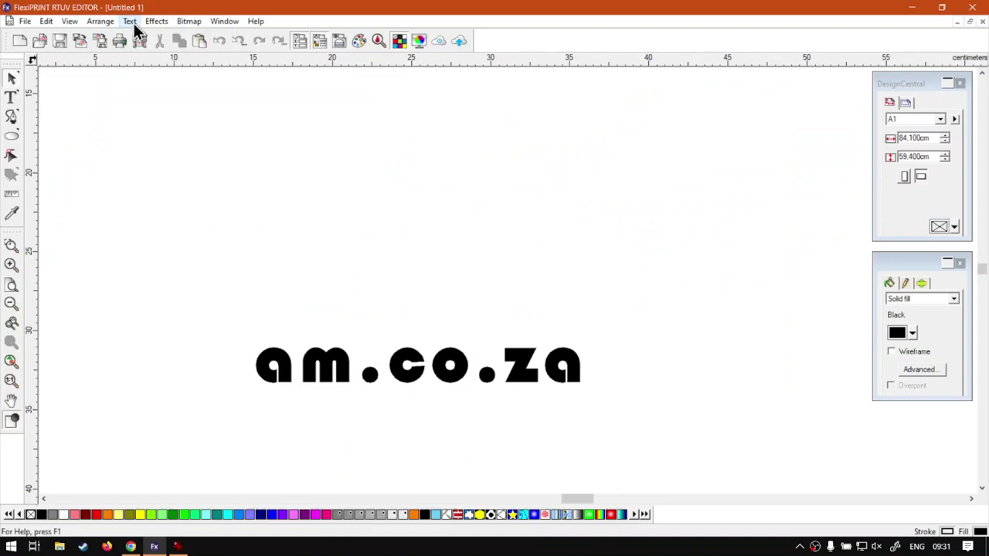
pyautogui.click(133, 27)
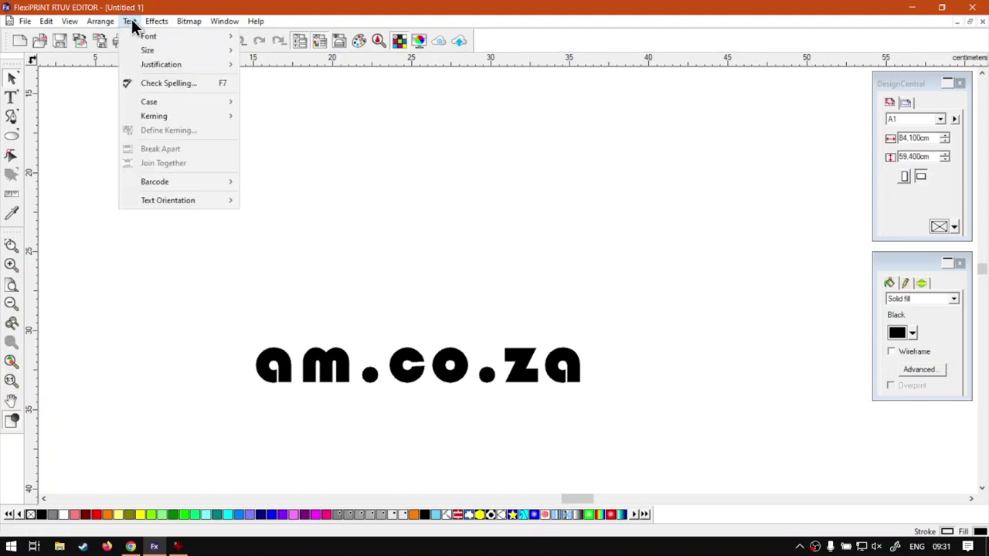
pyautogui.click(131, 25)
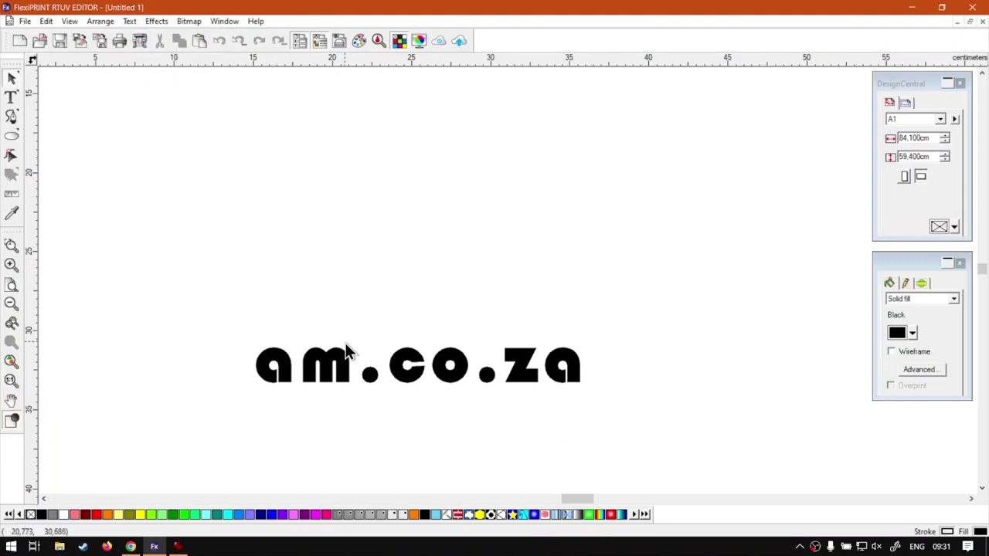
pyautogui.click(131, 547)
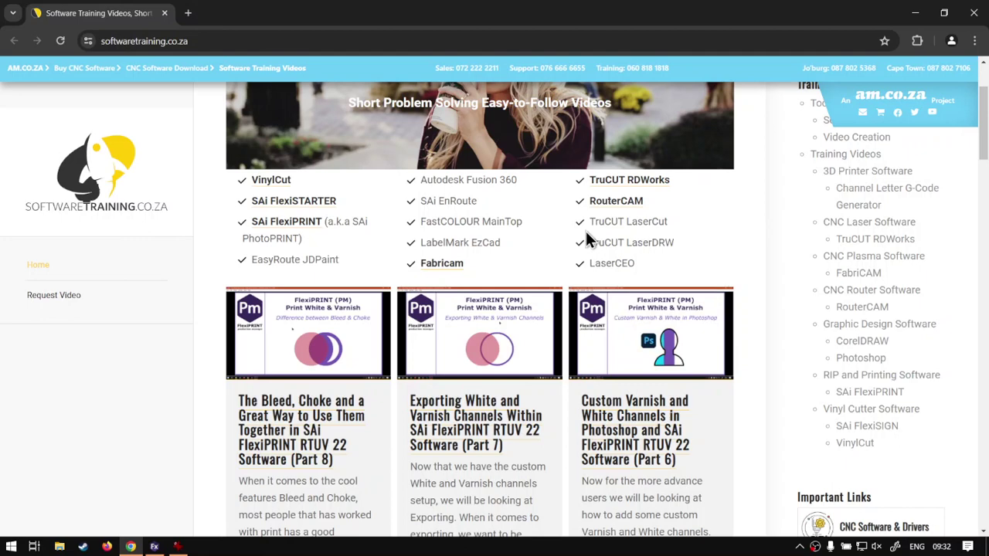
pyautogui.scroll(2, 761, 220)
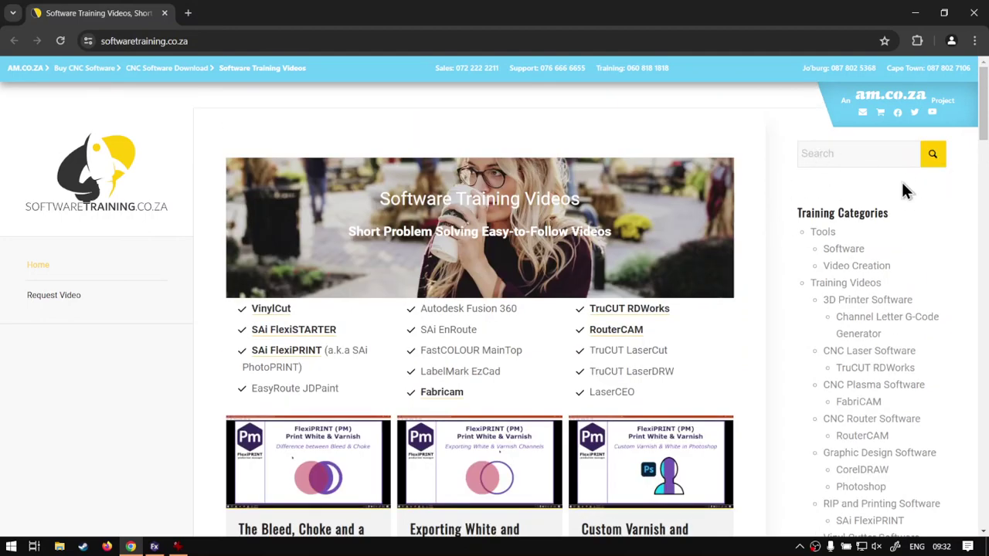